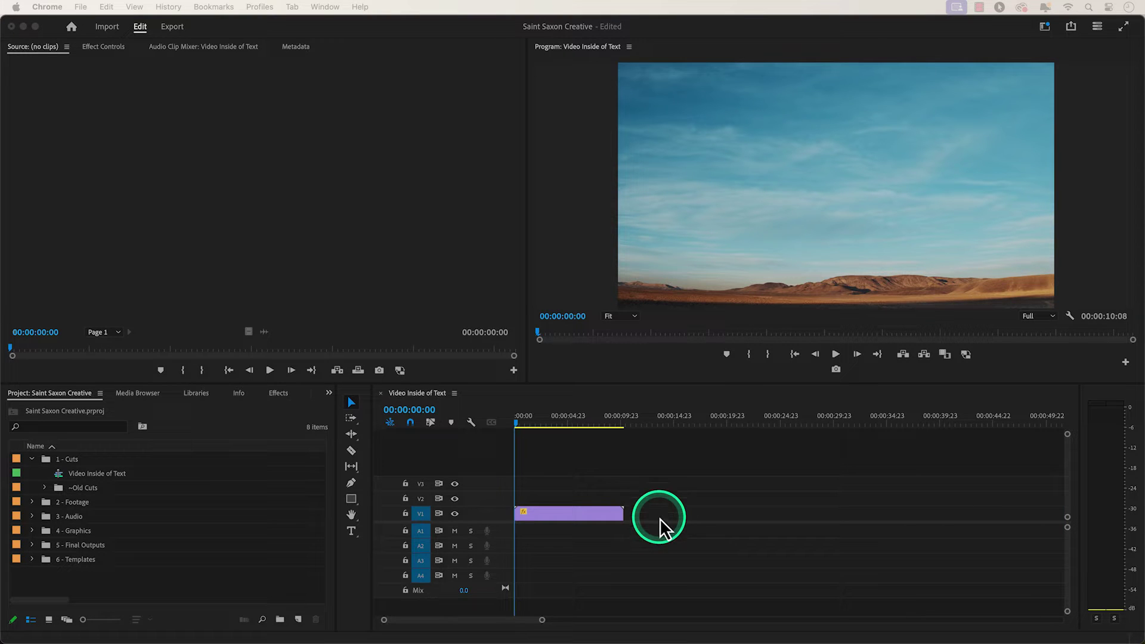
Step: Create a 'TEXT' title over the sky video with the Type Tool, adding a V2 graphic clip
{"action": "left_click", "coordinate": [352, 533]}
{"action": "left_click", "coordinate": [353, 534]}
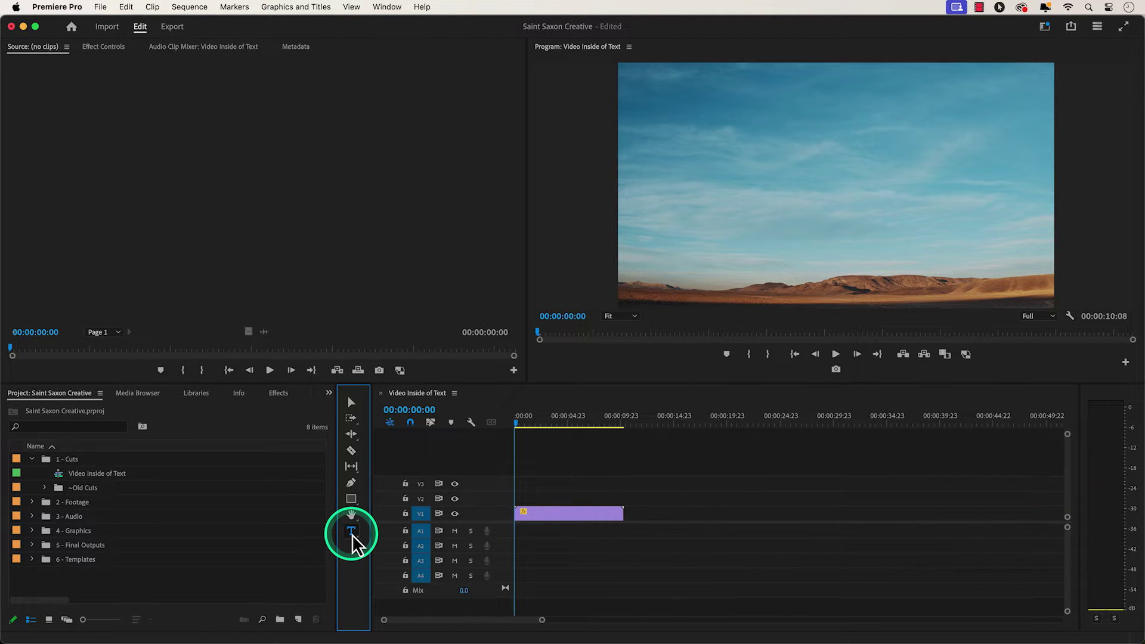
{"action": "left_click", "coordinate": [671, 187]}
{"action": "type", "text": "TEXT"}
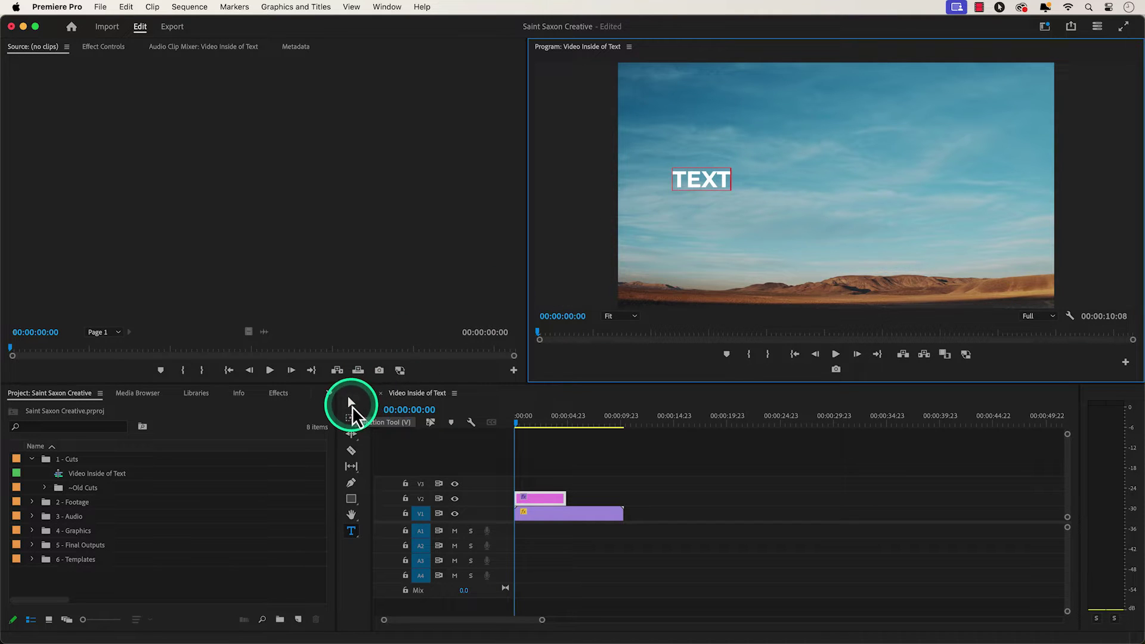
{"action": "left_click", "coordinate": [351, 402]}
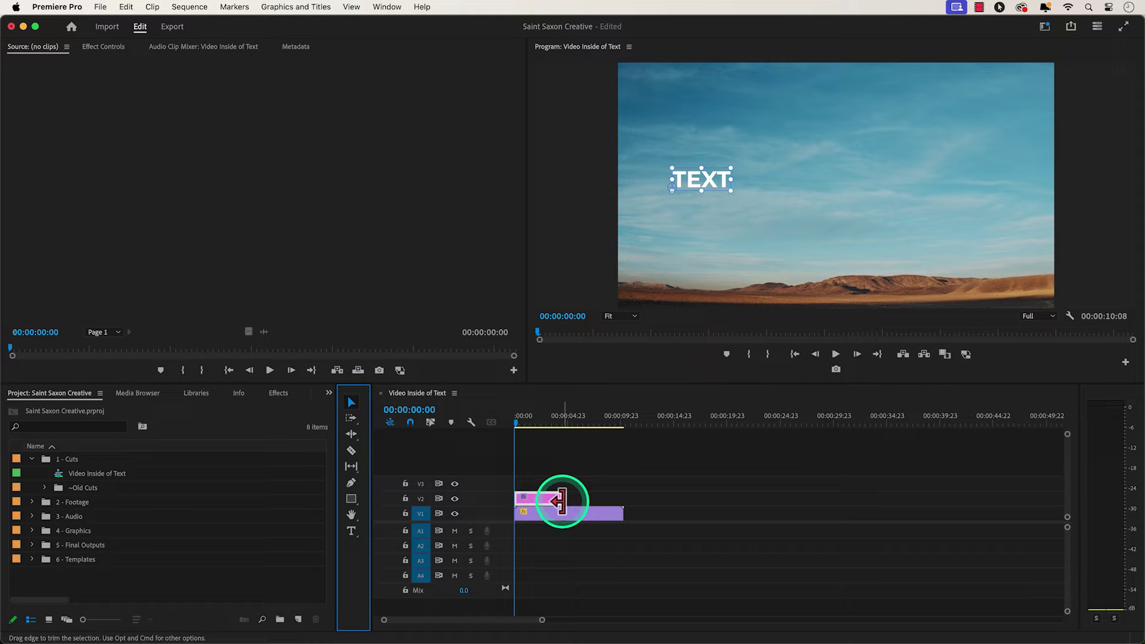
Step: Drag the V2 TEXT clip's end edge to line up with the V1 sky clip's end
{"action": "left_click_drag", "start_coordinate": [565, 499], "coordinate": [618, 501]}
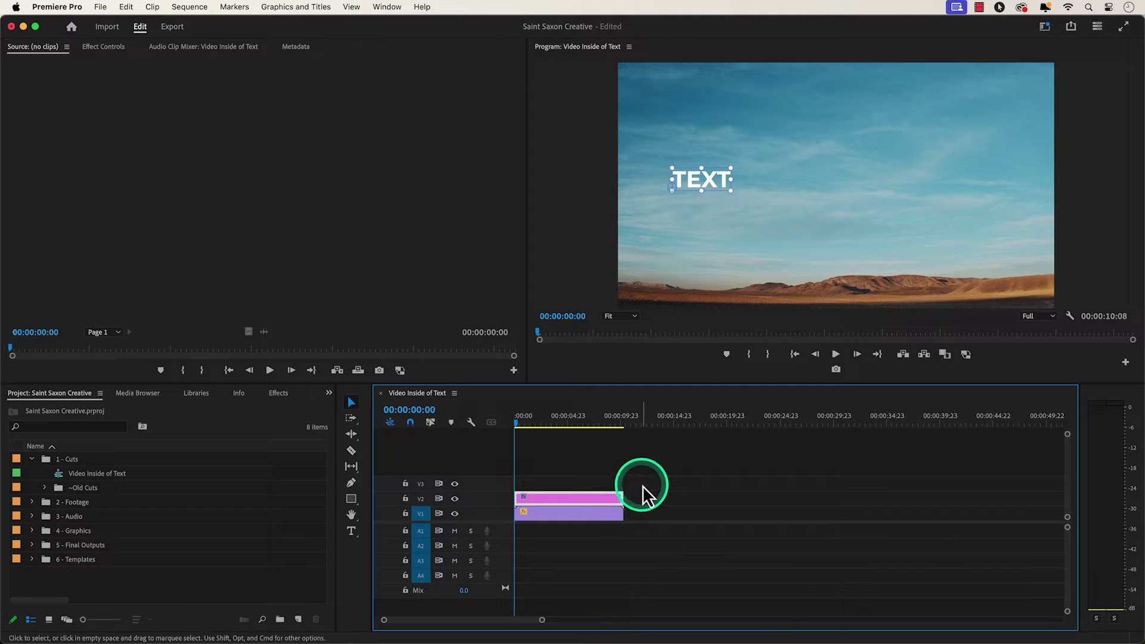
Step: Open the Essential Graphics panel from the Window menu
{"action": "left_click", "coordinate": [387, 7]}
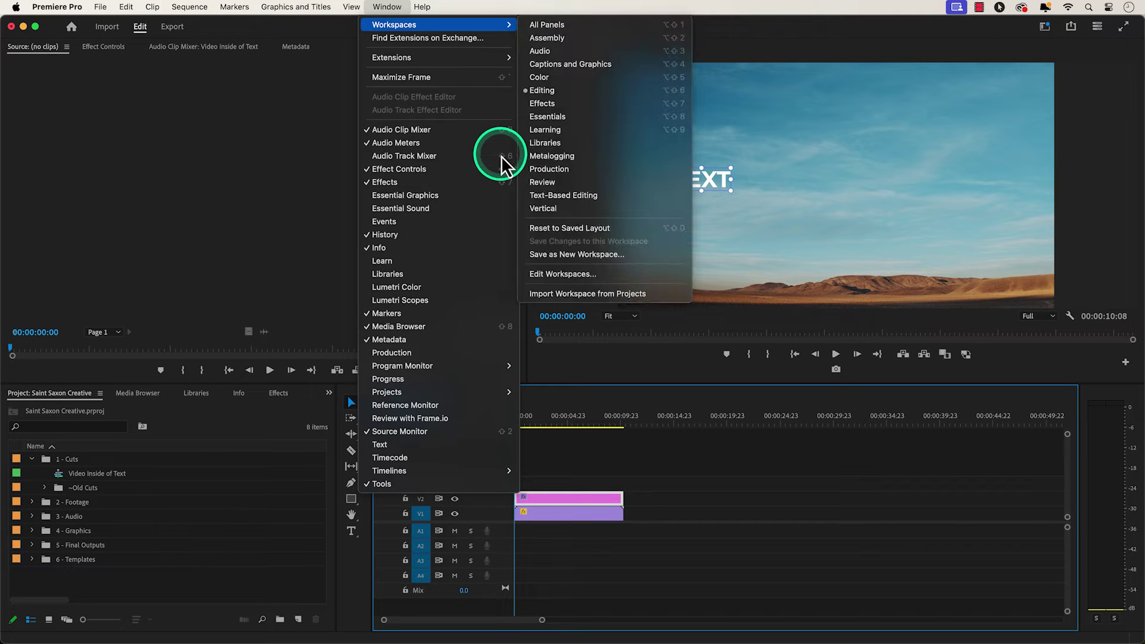
{"action": "left_click", "coordinate": [488, 196]}
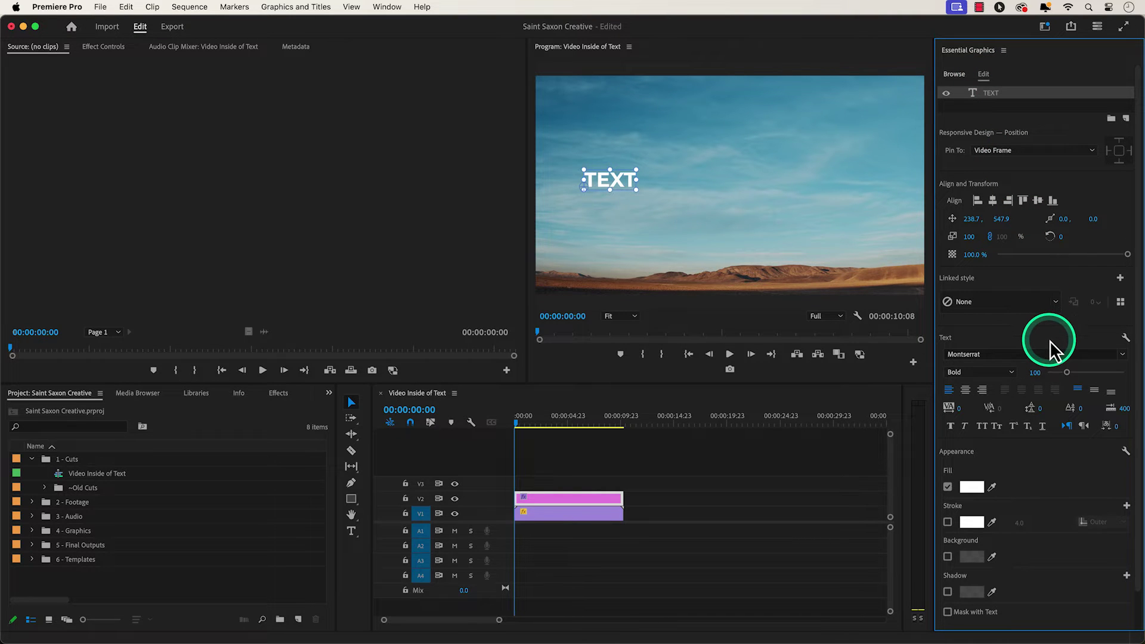
Step: Set the TEXT font to Montserrat Bold and scale the title up to fill the frame
{"action": "left_click", "coordinate": [1123, 354]}
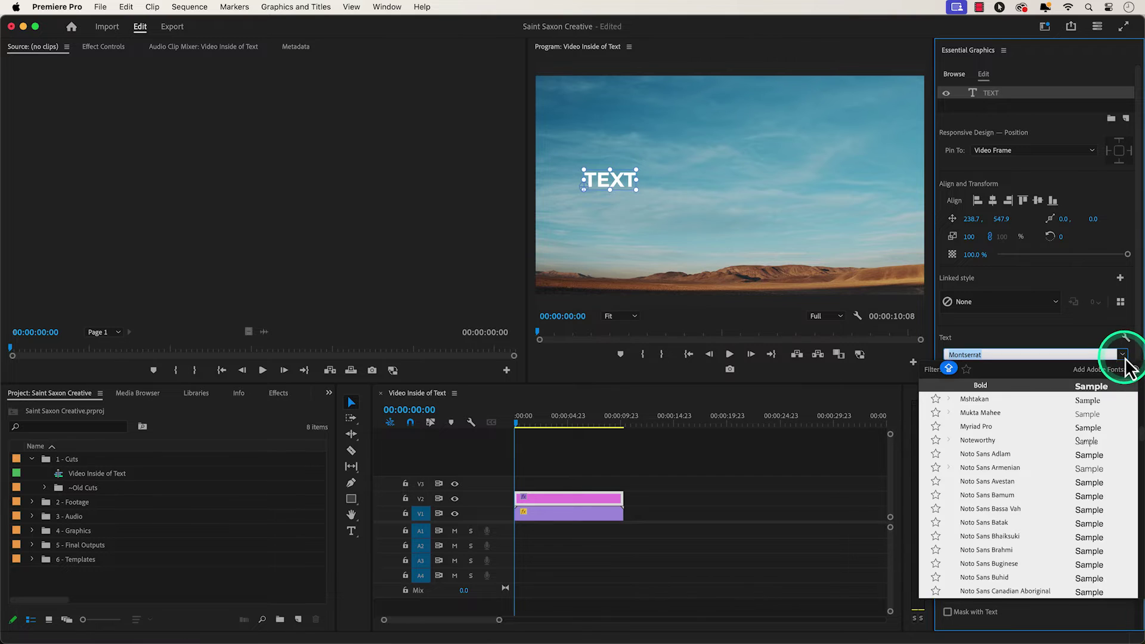
{"action": "scroll", "coordinate": [1075, 425], "scroll_direction": "up", "scroll_amount": 2}
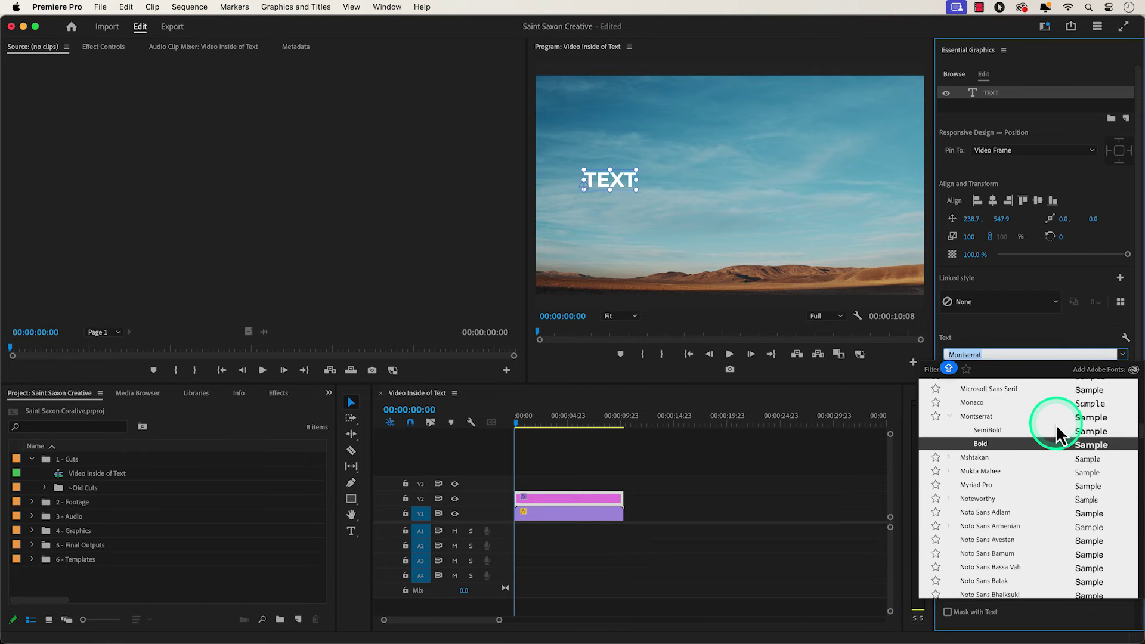
{"action": "left_click", "coordinate": [1023, 448]}
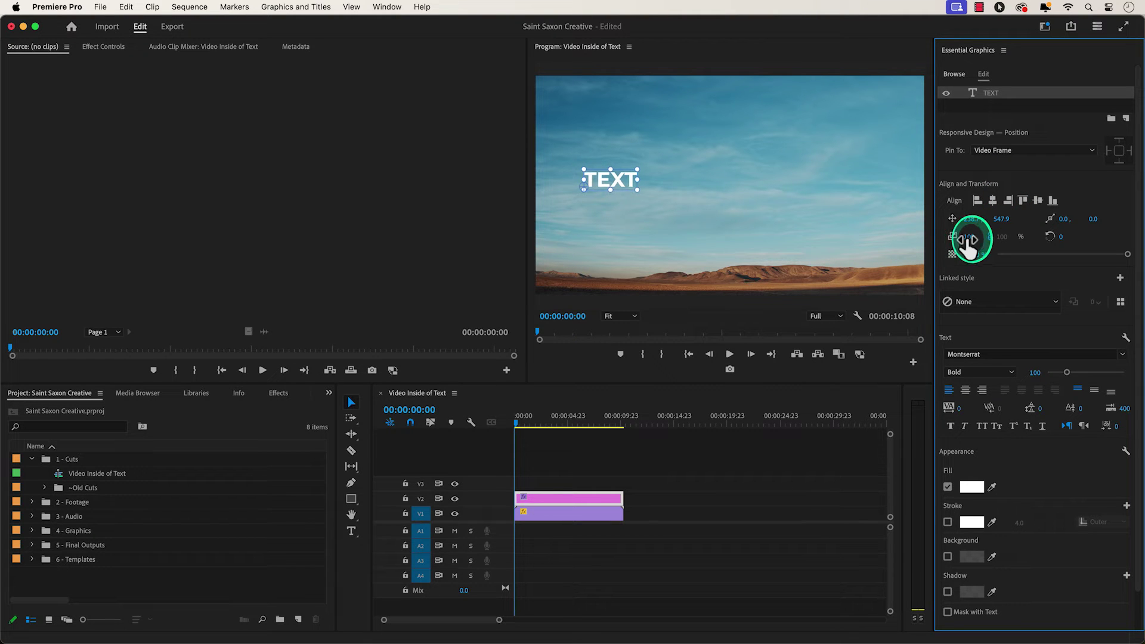
{"action": "left_click_drag", "start_coordinate": [968, 240], "coordinate": [971, 245]}
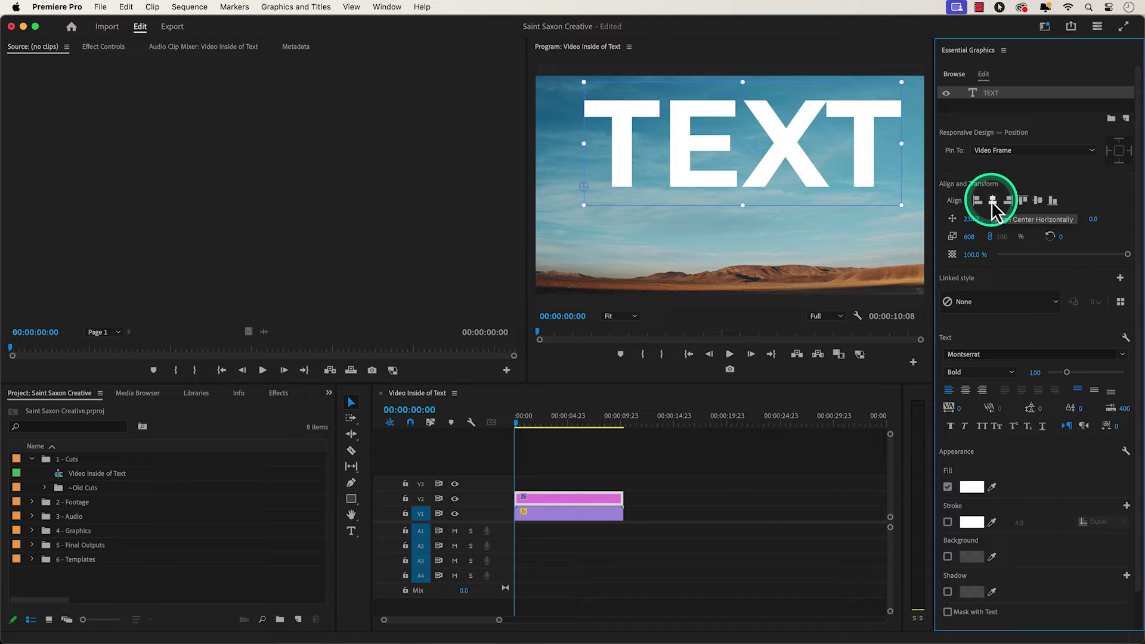
Step: Center the TEXT title horizontally and vertically within the sky frame
{"action": "left_click", "coordinate": [993, 201]}
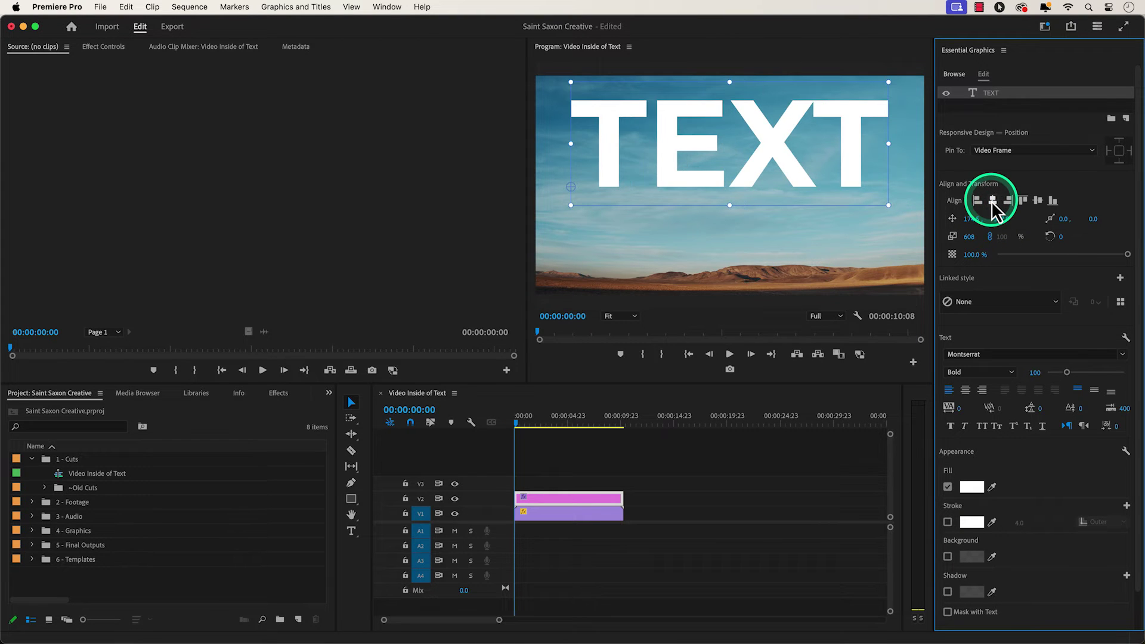
{"action": "left_click", "coordinate": [1039, 200]}
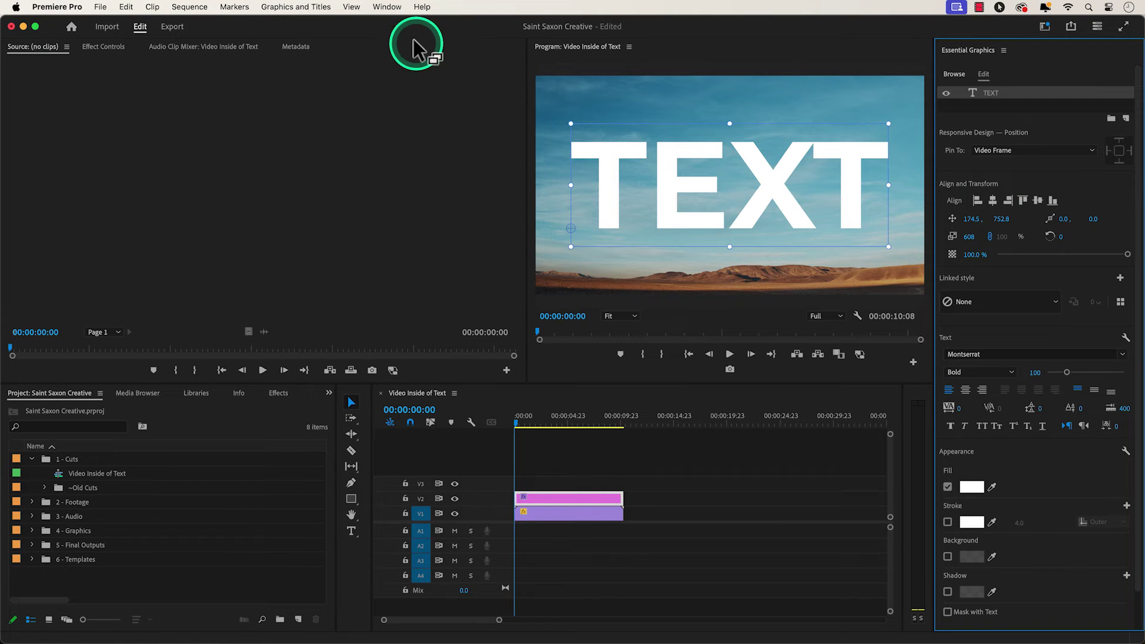
Step: Open the Effects panel from the Window menu and activate its search field
{"action": "left_click", "coordinate": [386, 6]}
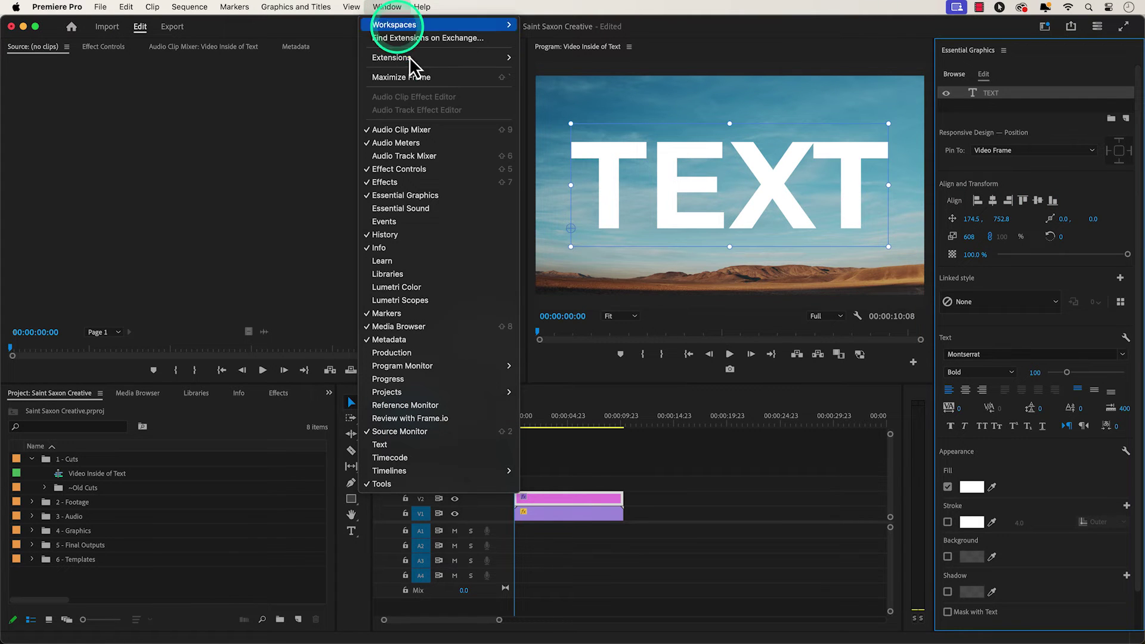
{"action": "left_click", "coordinate": [468, 183]}
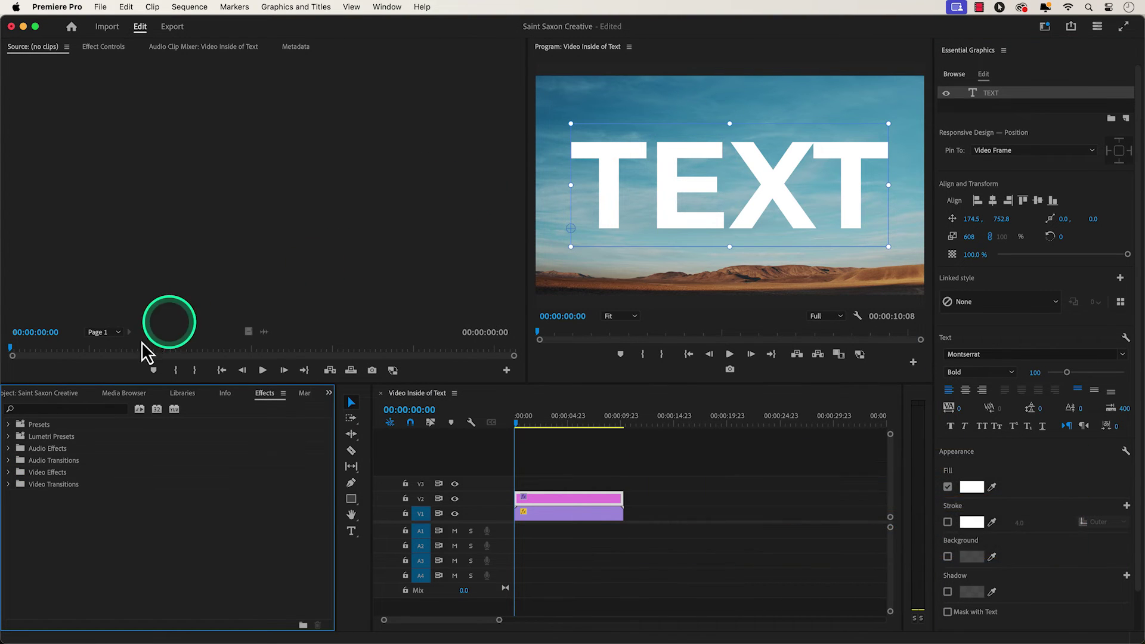
{"action": "left_click", "coordinate": [100, 412]}
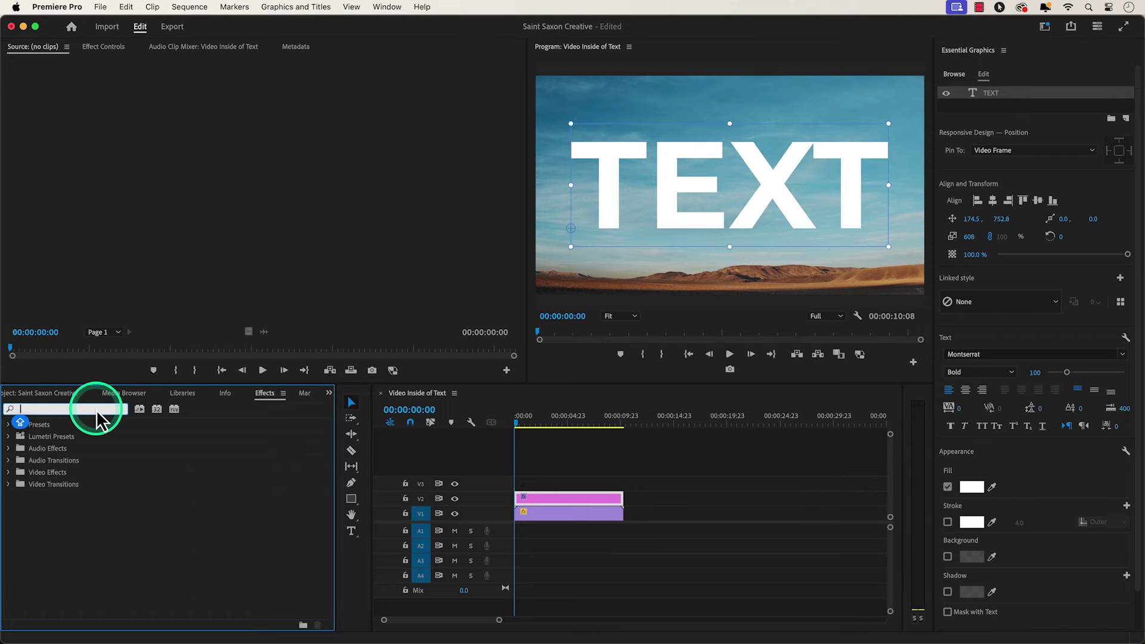
{"action": "type", "text": "Track Matte"}
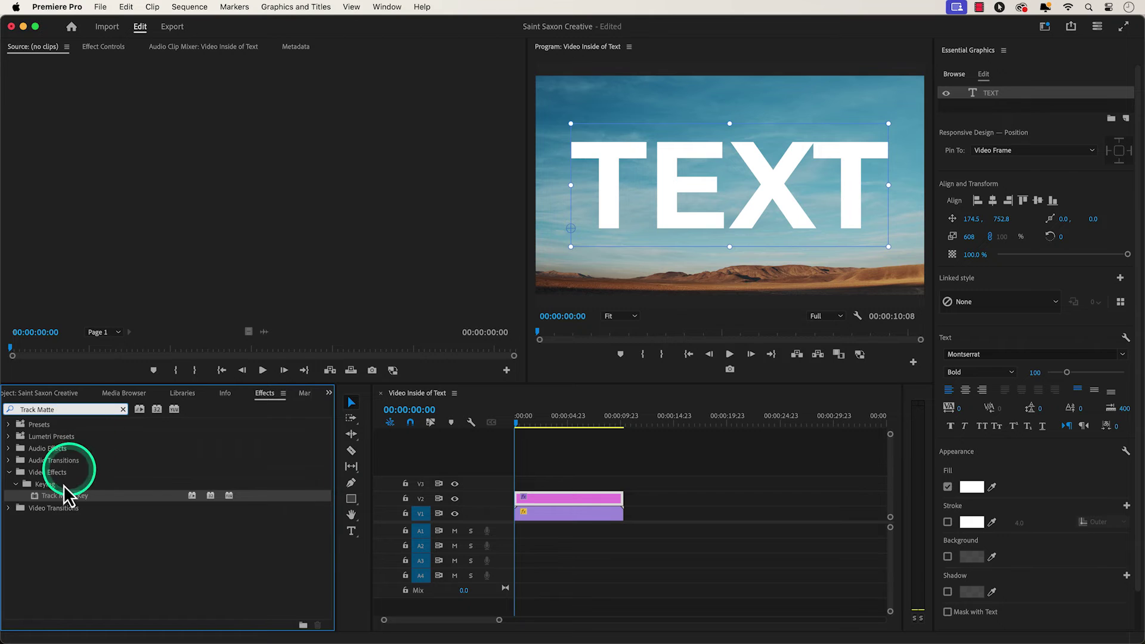
Step: Apply the Track Matte Key effect to the V1 sky clip
{"action": "mouse_move", "coordinate": [63, 485]}
{"action": "left_mouse_down"}
{"action": "mouse_move", "coordinate": [36, 503]}
{"action": "mouse_move", "coordinate": [537, 528]}
{"action": "left_mouse_up"}
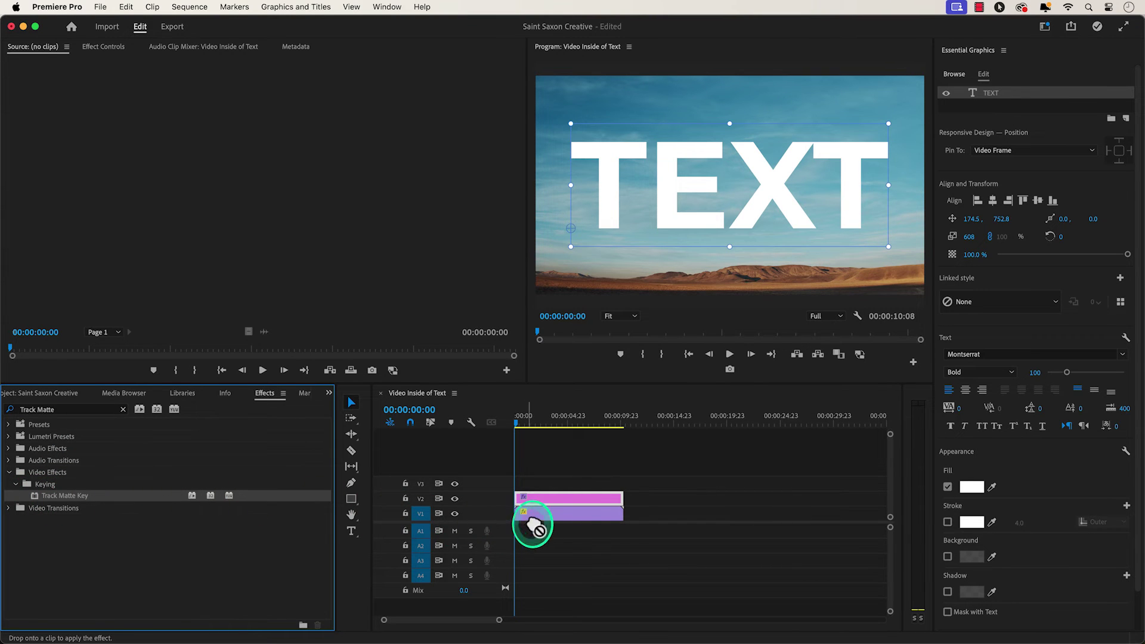
{"action": "left_click_drag", "start_coordinate": [537, 529], "coordinate": [547, 514]}
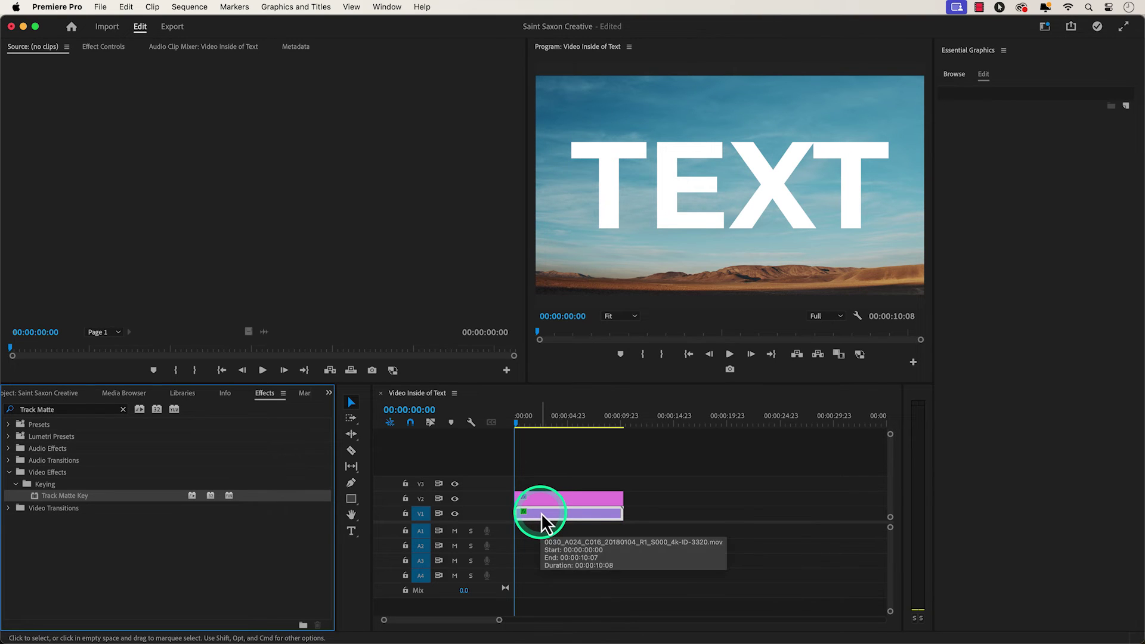
{"action": "left_click", "coordinate": [387, 8]}
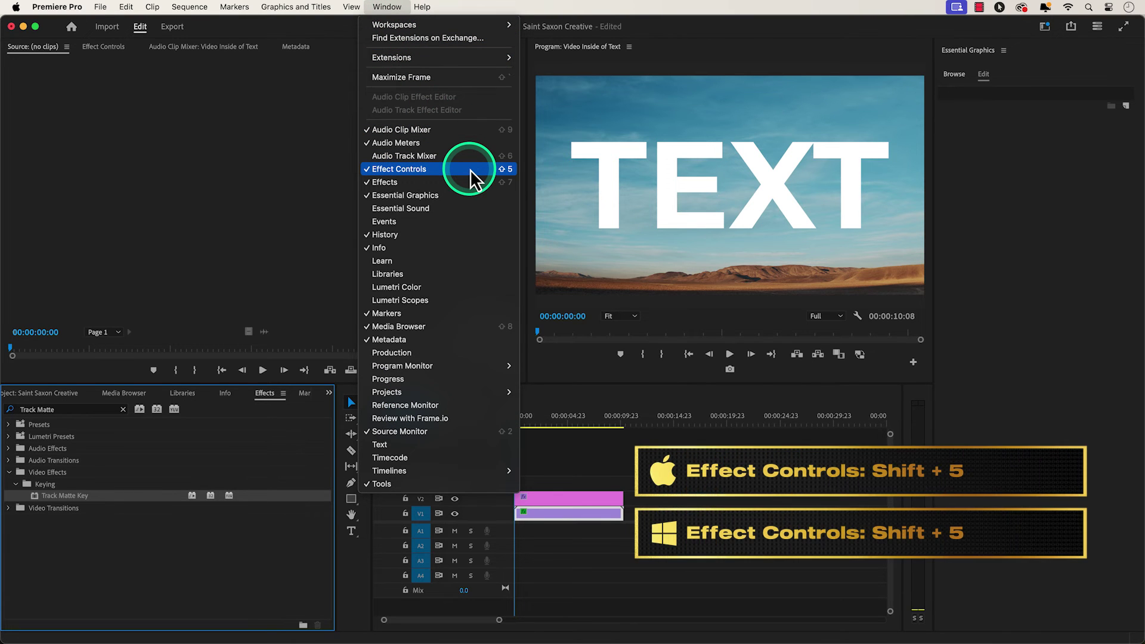
Step: Open Effect Controls to show the sky clip's Track Matte Key settings
{"action": "left_click", "coordinate": [471, 170]}
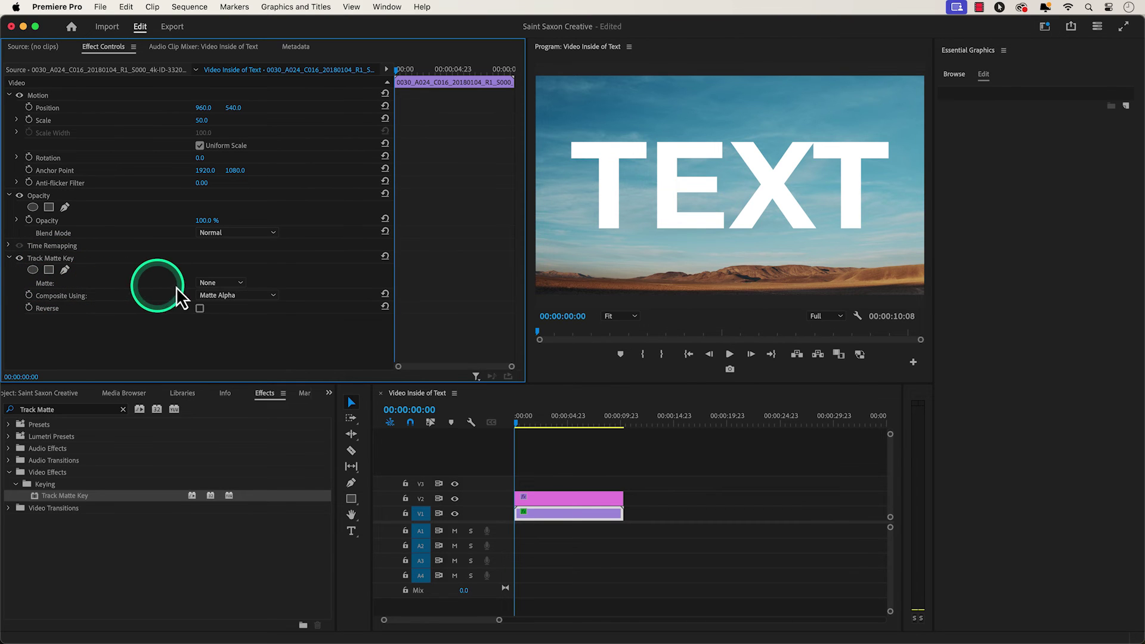
Step: Set the Track Matte Key Matte option to Video 2
{"action": "left_click", "coordinate": [233, 283]}
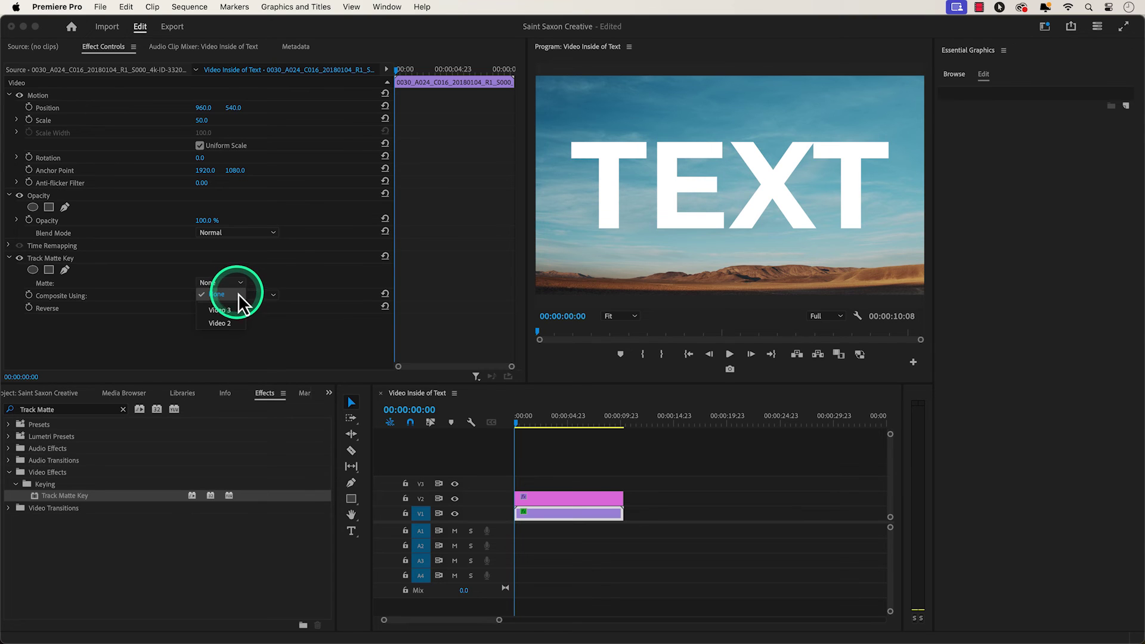
{"action": "left_click", "coordinate": [238, 325]}
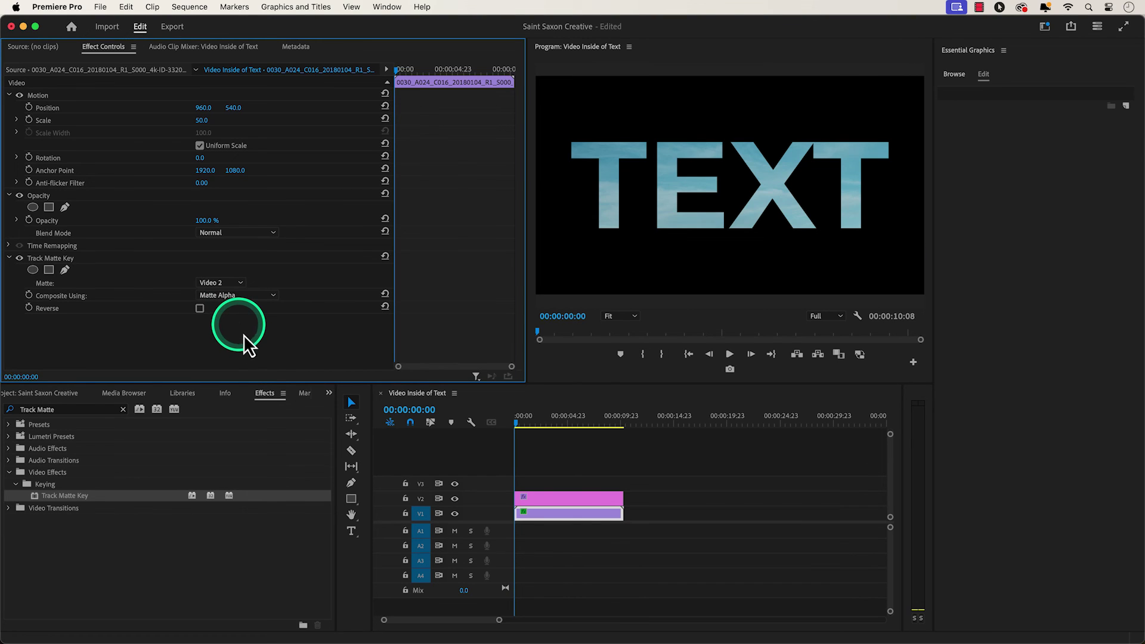